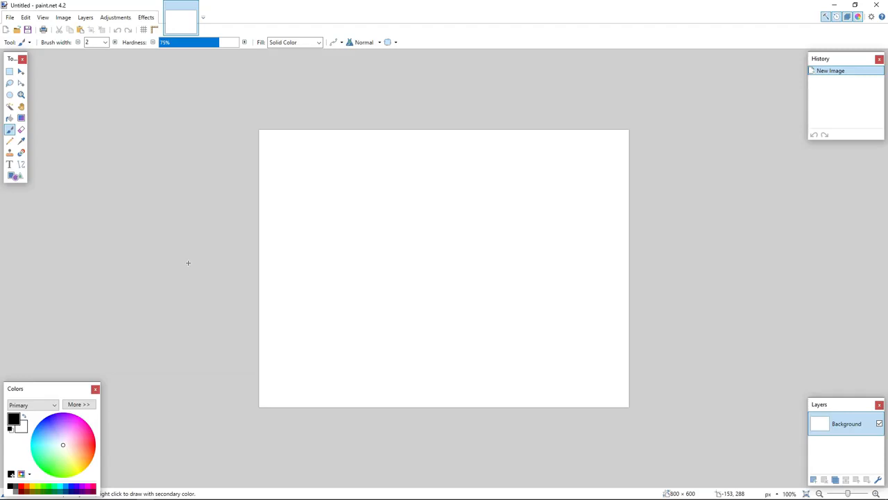
# Start opening a file and browse to the textures folder of the Minecraft 1.14 default resource pack.
pyautogui.hotkey('alt', 'f')
pyautogui.press('Down')
pyautogui.press('Return')
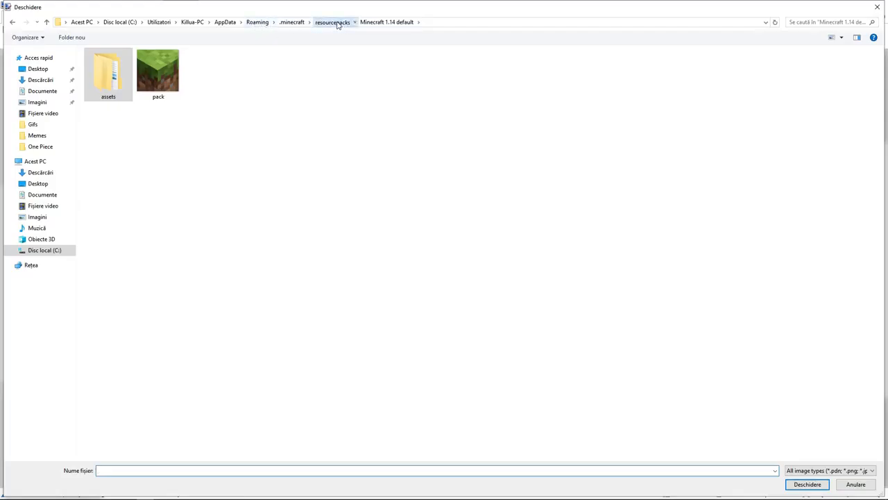
pyautogui.click(338, 23)
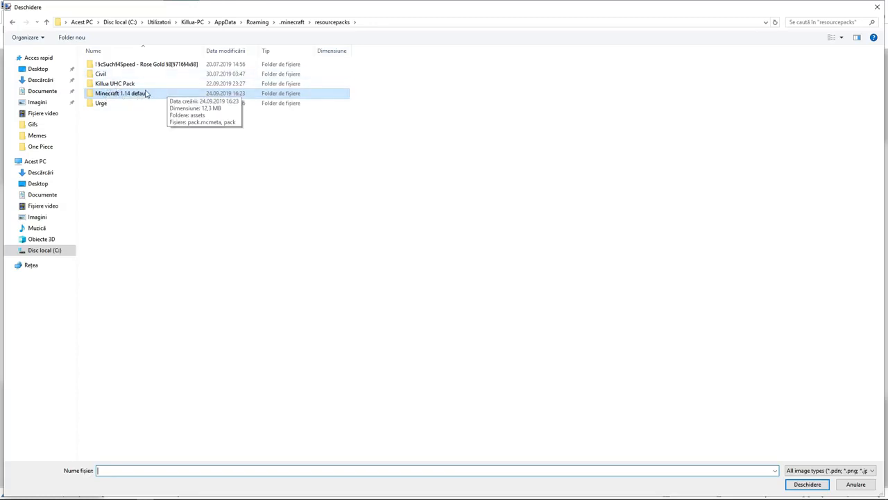
pyautogui.doubleClick(101, 95)
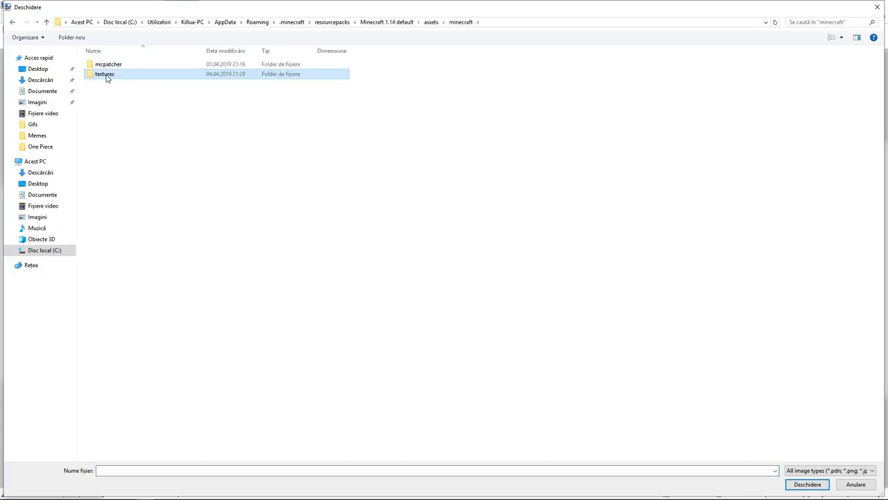
pyautogui.click(107, 77)
pyautogui.doubleClick(166, 77)
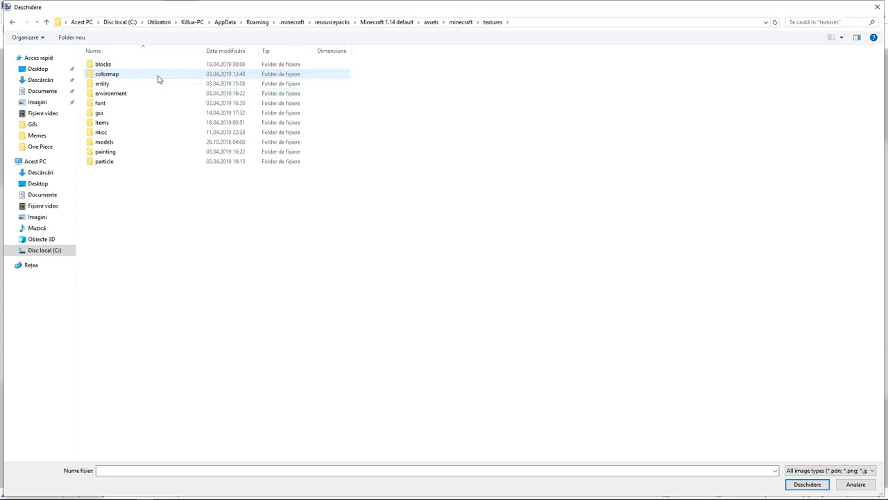
# Open stone_pickaxe.png from the items folder.
pyautogui.click(106, 124)
pyautogui.doubleClick(107, 124)
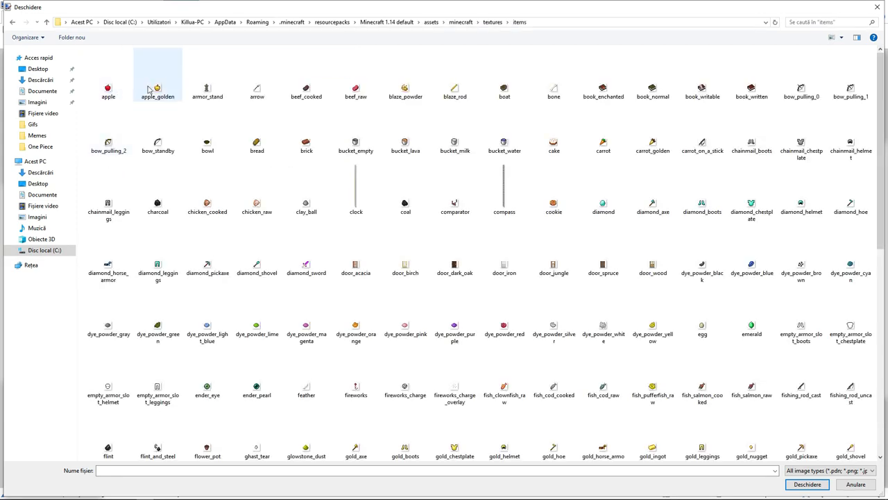
pyautogui.scroll(-2, 476, 124)
pyautogui.scroll(-5, 476, 124)
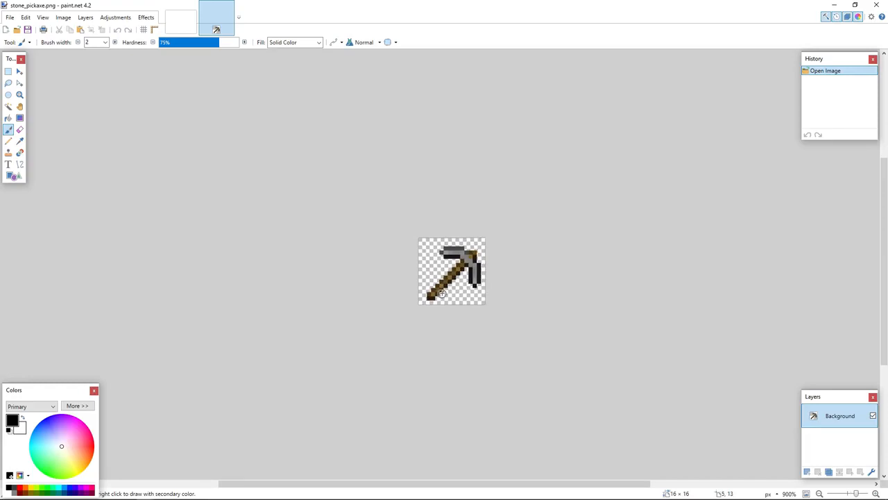
# Pick the dark grey from the pickaxe head and pencil it over the head's black underside row and inner column.
pyautogui.scroll(4, 445, 284)
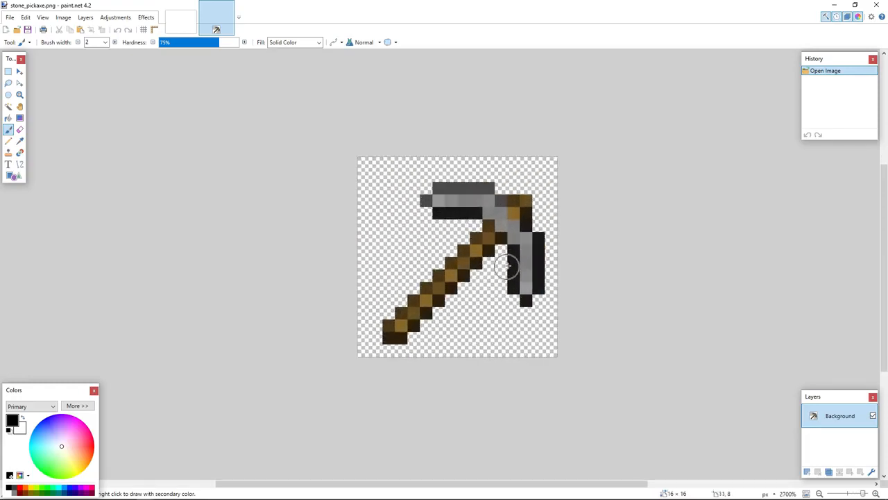
pyautogui.scroll(3, 508, 267)
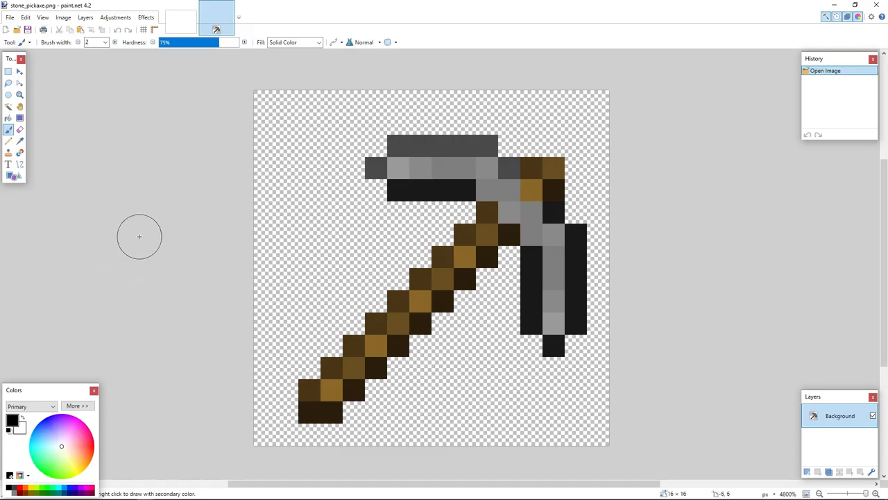
pyautogui.click(9, 143)
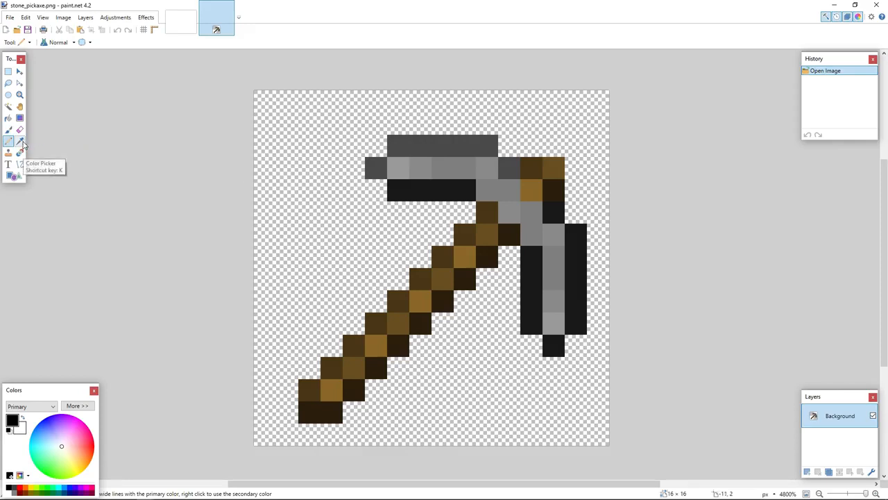
pyautogui.click(21, 144)
pyautogui.click(406, 144)
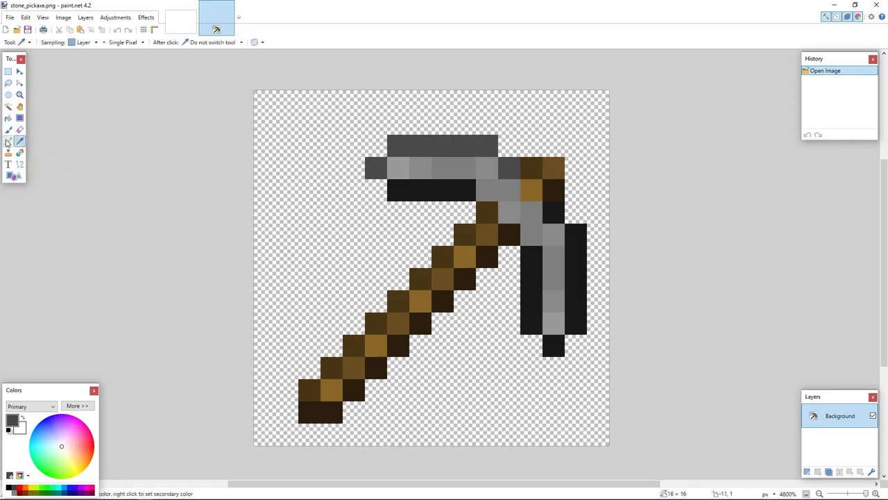
pyautogui.click(7, 142)
pyautogui.moveTo(399, 189); pyautogui.dragTo(468, 187)
pyautogui.moveTo(531, 250); pyautogui.dragTo(544, 291)
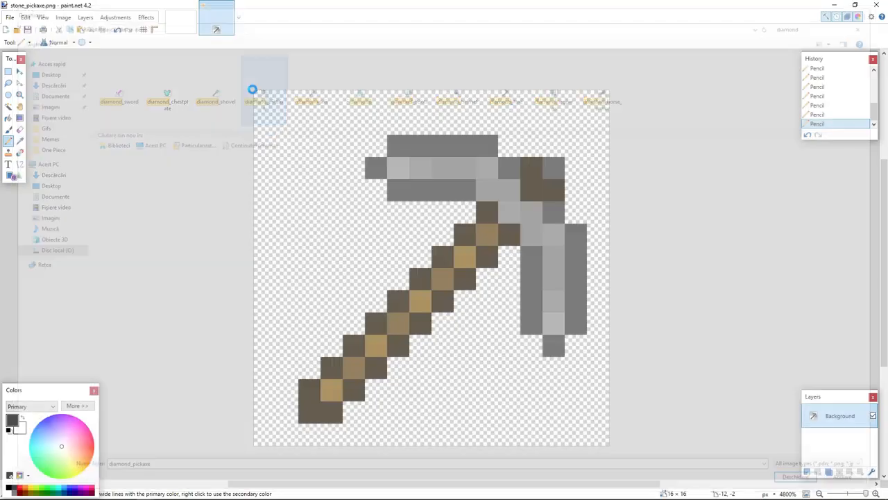
# Switch to diamond_pickaxe.png and pencil a dark red over the head's bright teal diagonal.
pyautogui.click(252, 89)
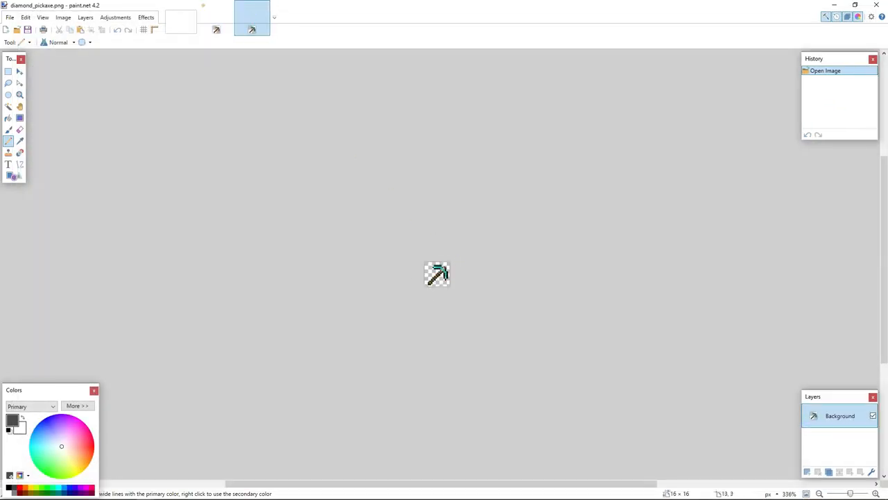
pyautogui.scroll(10, 444, 267)
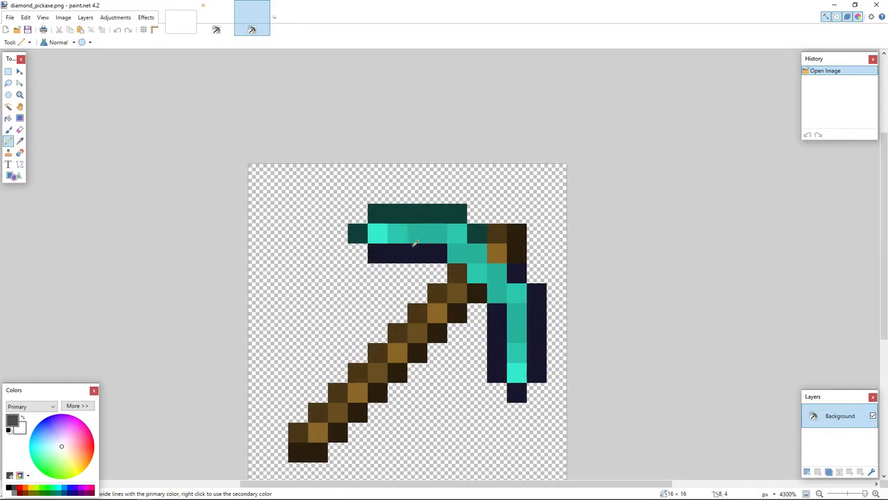
pyautogui.click(93, 442)
pyautogui.click(8, 141)
pyautogui.moveTo(378, 230)
pyautogui.mouseDown()
pyautogui.moveTo(460, 236)
pyautogui.moveTo(507, 290)
pyautogui.moveTo(517, 378)
pyautogui.mouseUp()
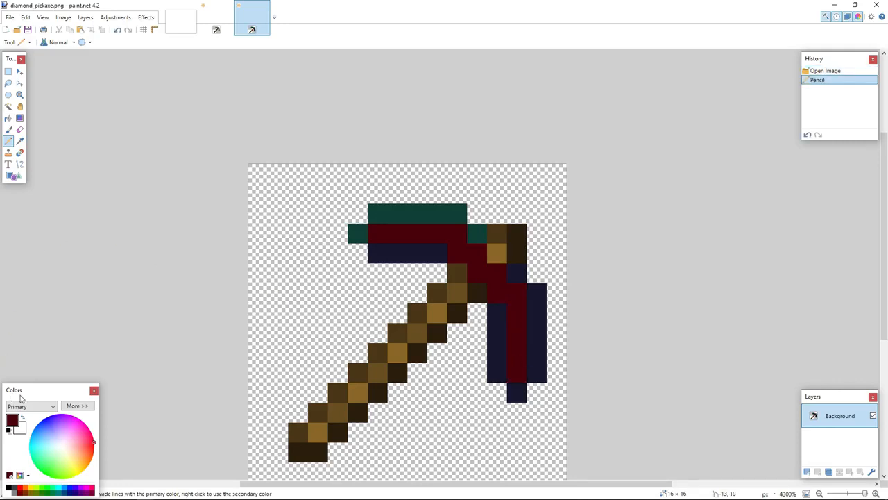
# Choose a muted dark red and repaint the head's navy underside and outer edge pixels.
pyautogui.click(86, 444)
pyautogui.moveTo(380, 250); pyautogui.dragTo(437, 252)
pyautogui.moveTo(501, 307)
pyautogui.mouseDown()
pyautogui.moveTo(502, 374)
pyautogui.moveTo(515, 398)
pyautogui.moveTo(537, 373)
pyautogui.moveTo(539, 291)
pyautogui.mouseUp()
pyautogui.click(517, 392)
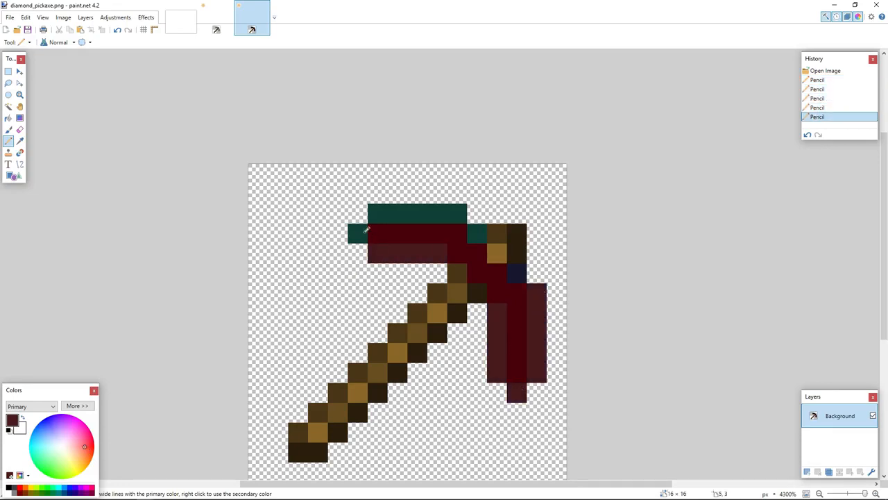
# Repaint the remaining teal pixels on the head's top edge and corners in the same red.
pyautogui.click(357, 232)
pyautogui.moveTo(374, 212); pyautogui.dragTo(461, 212)
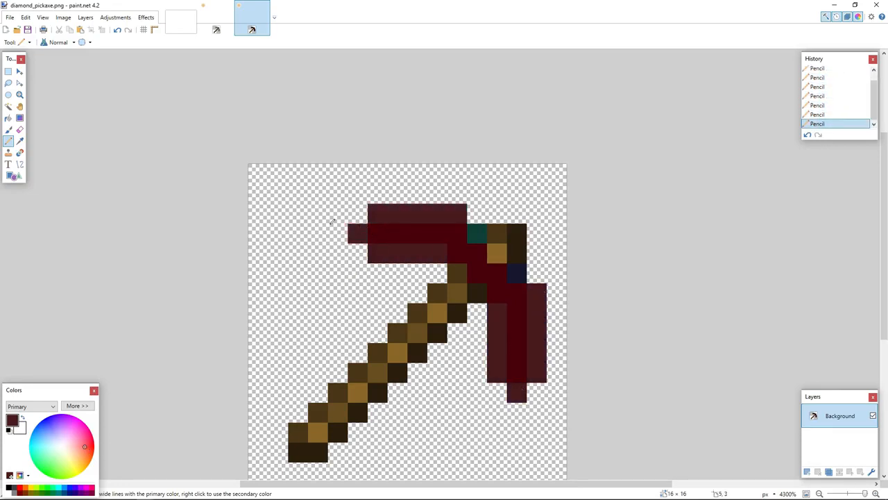
pyautogui.click(477, 233)
pyautogui.click(516, 272)
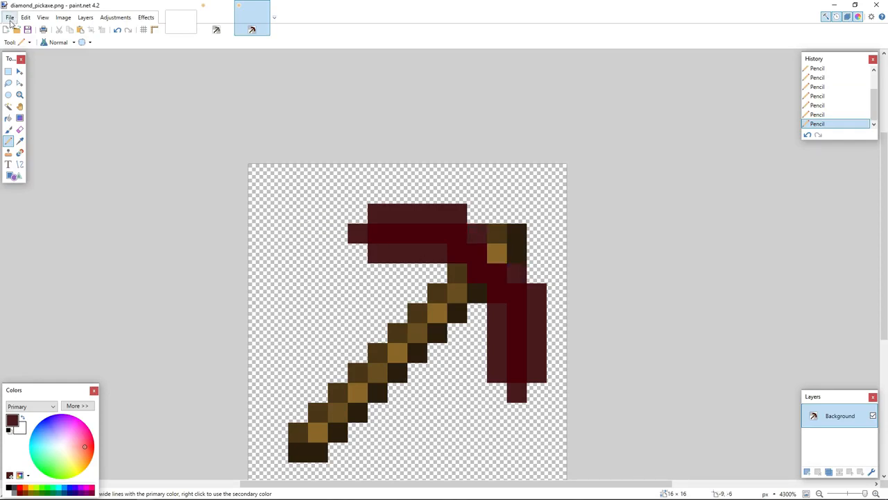
# Create a new image of 256 × 256 pixels.
pyautogui.click(10, 20)
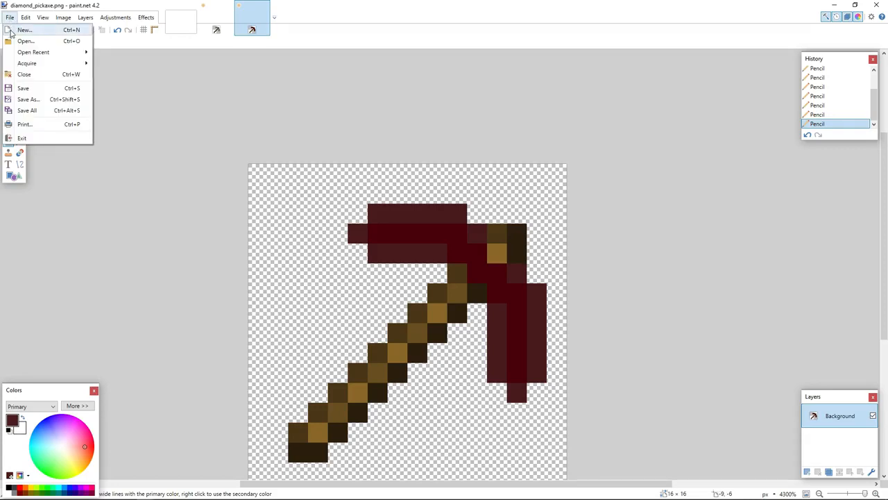
pyautogui.click(10, 31)
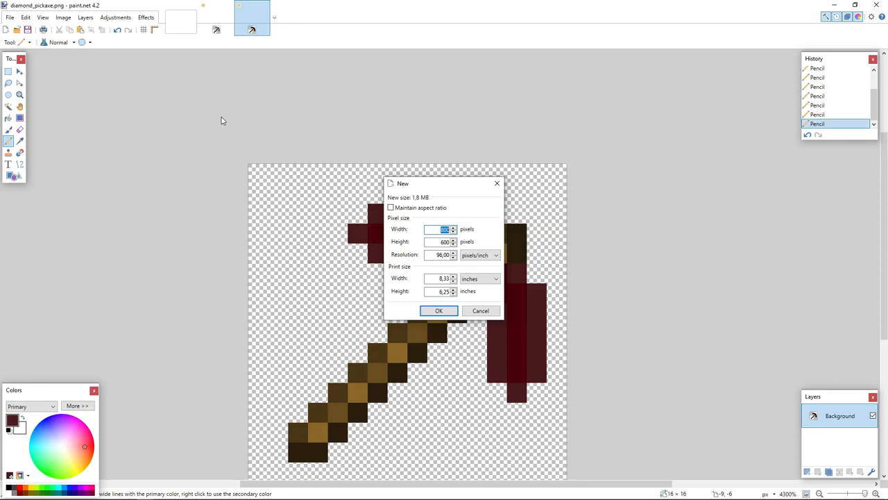
pyautogui.write('8')
pyautogui.press('BackSpace')
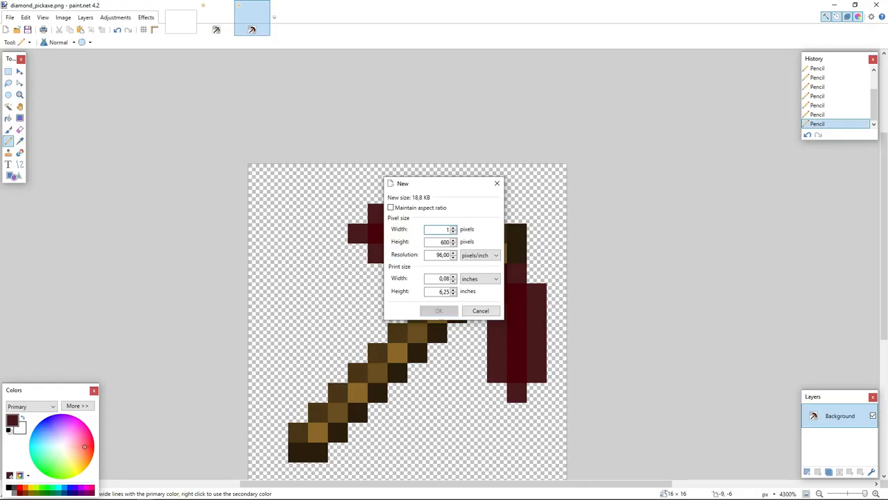
pyautogui.write('16')
pyautogui.press('BackSpace')
pyautogui.press('BackSpace')
pyautogui.write('32')
pyautogui.press('BackSpace')
pyautogui.press('BackSpace')
pyautogui.write('12')
pyautogui.press('BackSpace')
pyautogui.press('BackSpace')
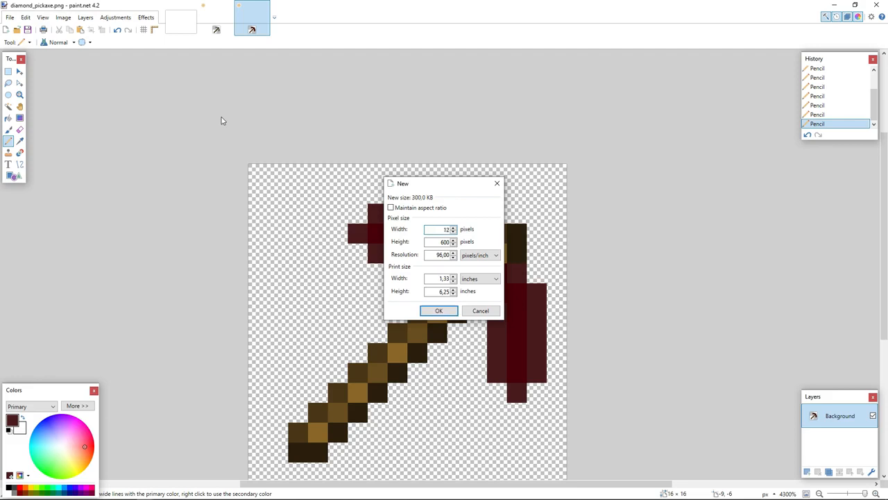
pyautogui.write('256')
pyautogui.press('Tab')
pyautogui.write('256')
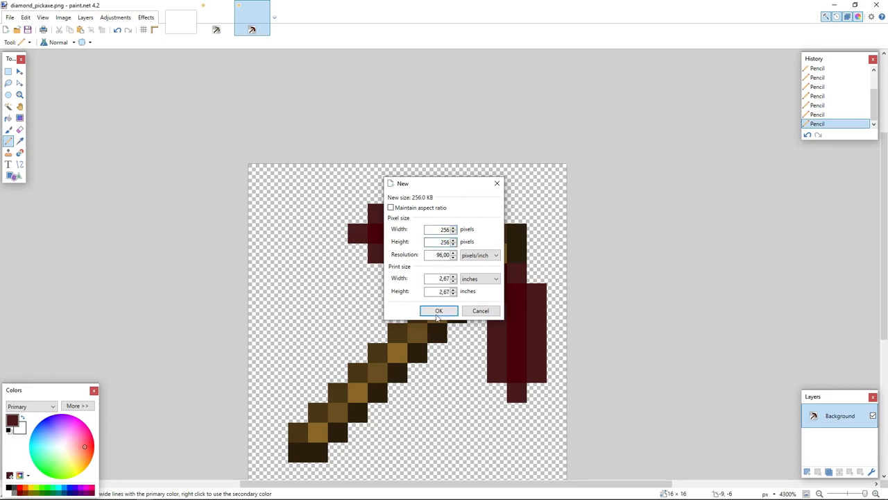
pyautogui.click(437, 311)
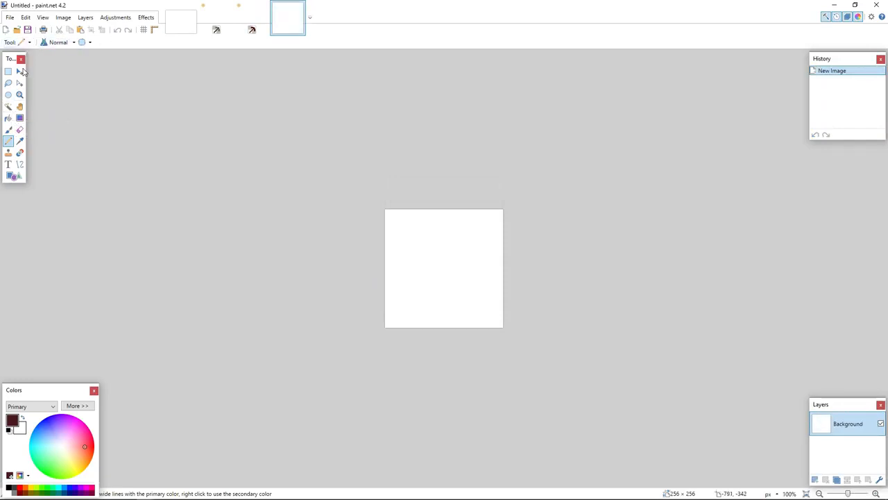
# Erase the new canvas to full transparency with a wide Eraser brush.
pyautogui.click(19, 129)
pyautogui.click(105, 43)
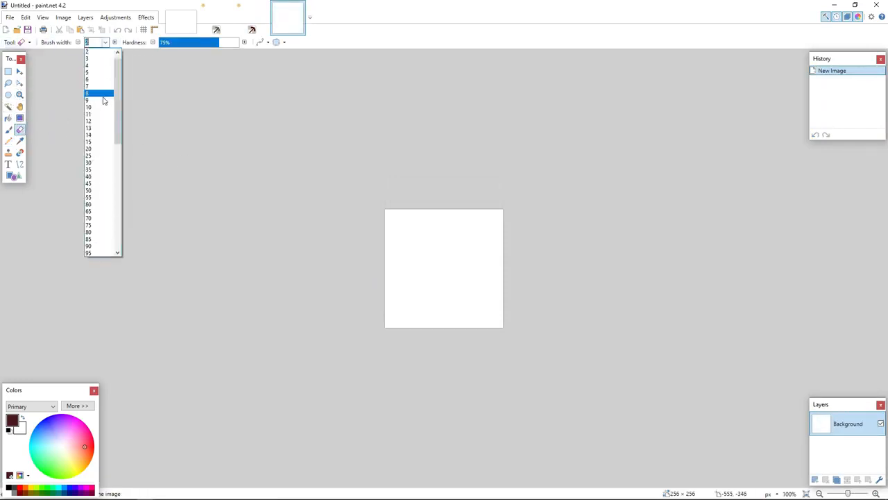
pyautogui.scroll(-5, 104, 101)
pyautogui.click(101, 200)
pyautogui.moveTo(451, 279)
pyautogui.mouseDown()
pyautogui.moveTo(485, 258)
pyautogui.moveTo(444, 302)
pyautogui.moveTo(440, 352)
pyautogui.mouseUp()
# Open diamond_sword.png from the Urge resource pack's assets.
pyautogui.click(9, 17)
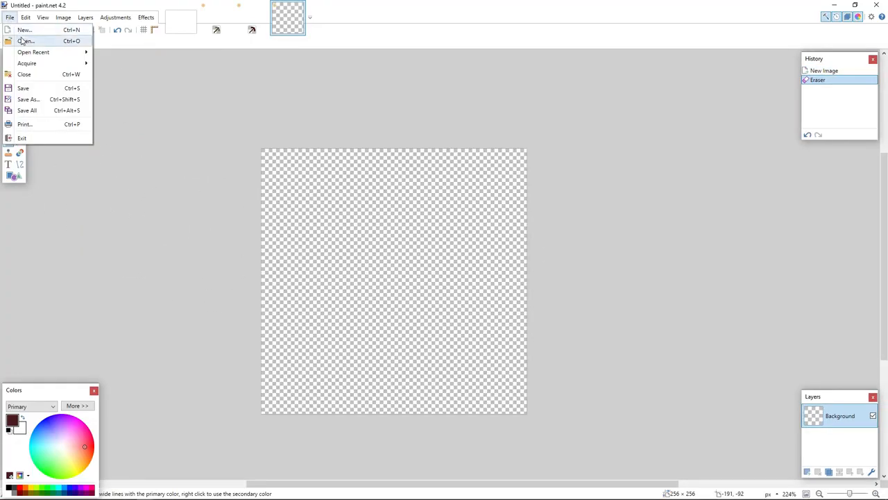
pyautogui.click(22, 41)
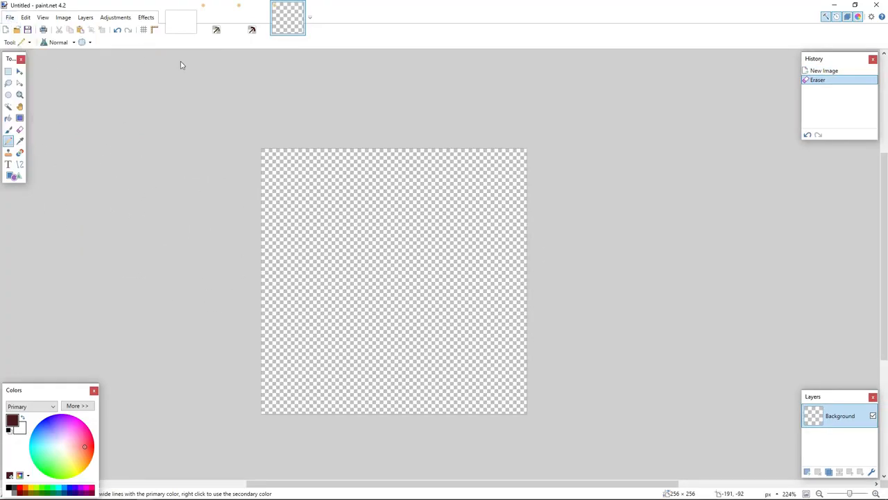
pyautogui.click(332, 22)
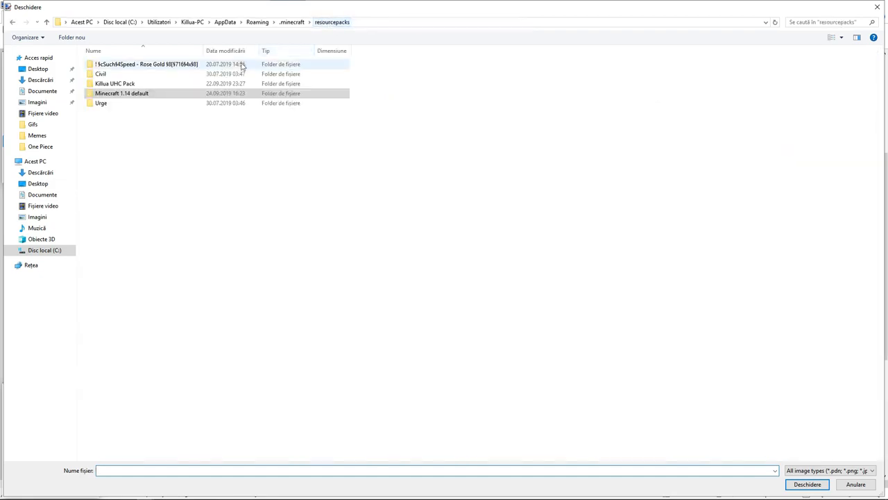
pyautogui.doubleClick(117, 104)
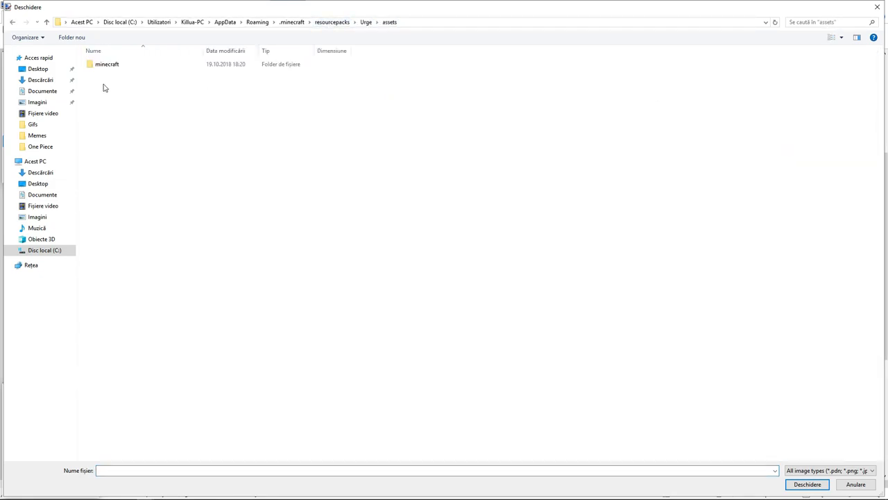
pyautogui.doubleClick(104, 62)
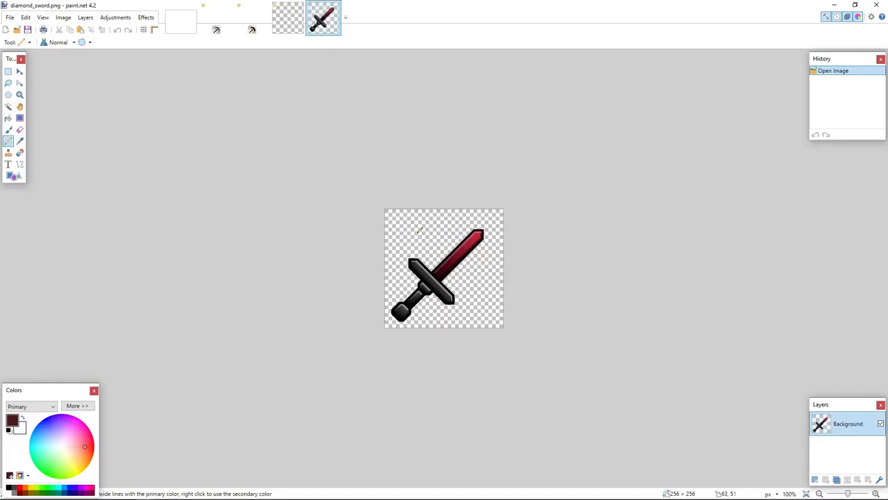
# Examine the Urge sword texture at different zoom levels.
pyautogui.scroll(5, 419, 230)
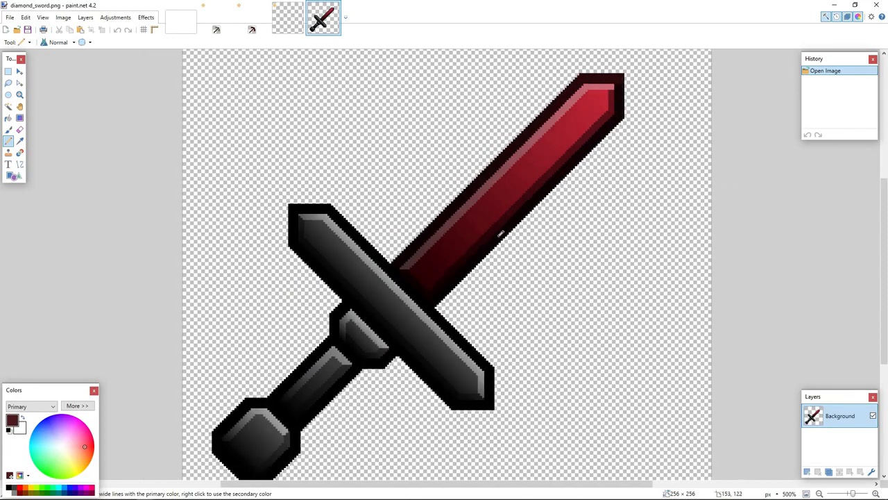
pyautogui.scroll(-2, 500, 234)
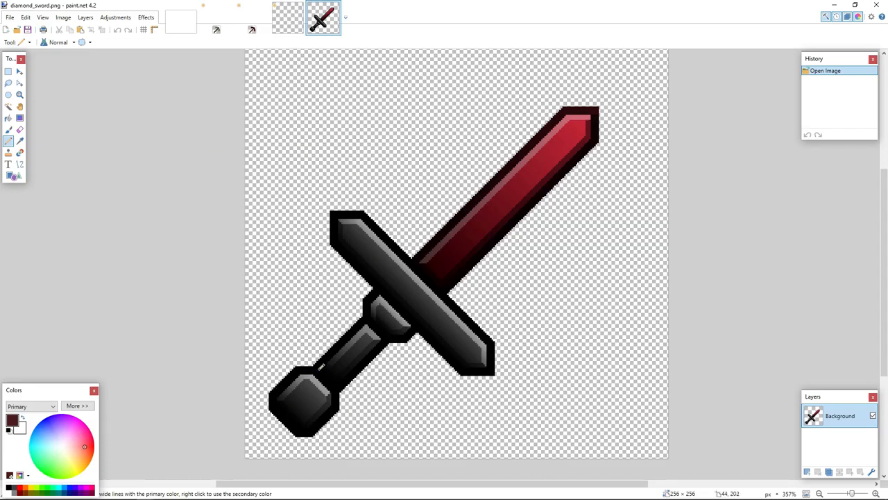
pyautogui.scroll(5, 292, 408)
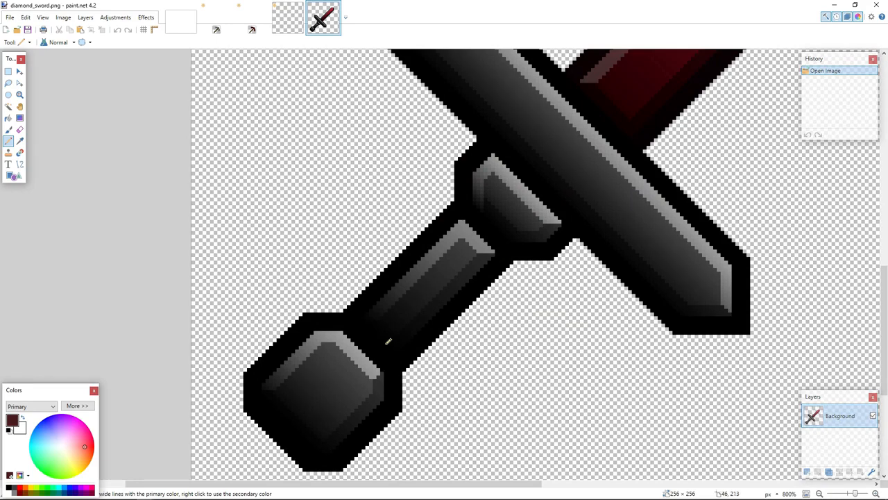
pyautogui.scroll(-6, 497, 146)
pyautogui.scroll(3, 628, 55)
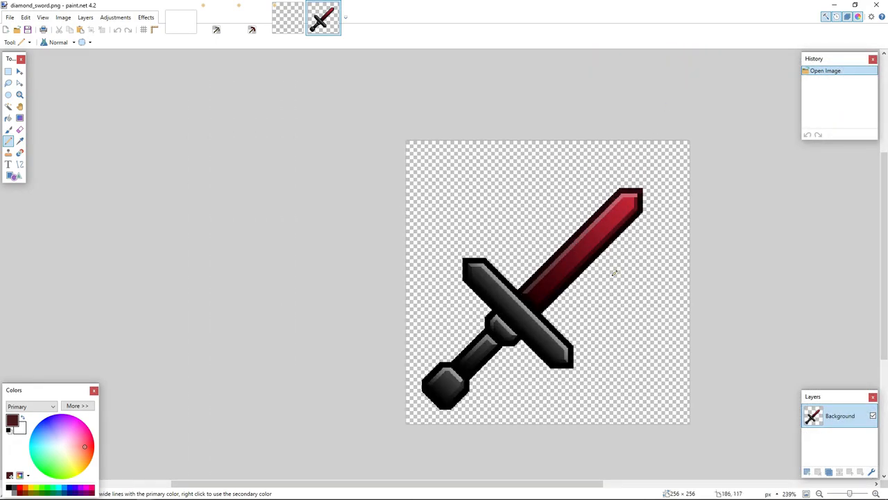
pyautogui.scroll(2, 614, 273)
pyautogui.scroll(1, 626, 147)
pyautogui.scroll(-1, 624, 144)
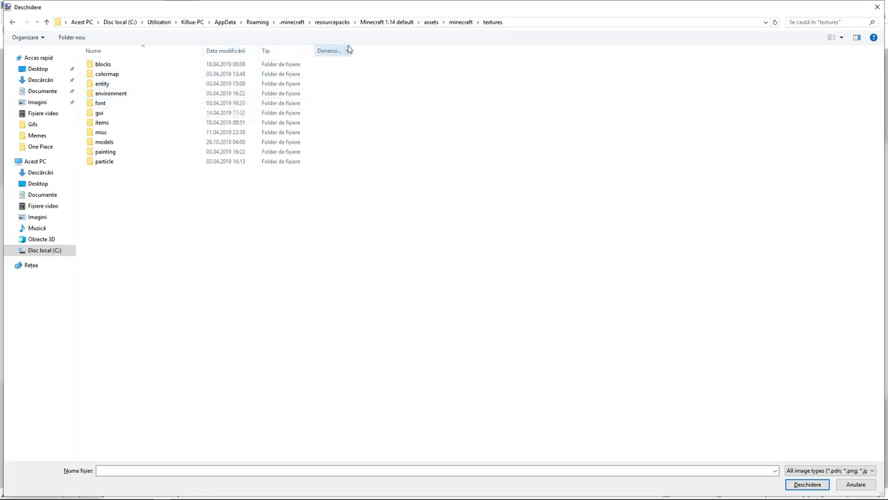
# Open icons.png from the default pack's gui folder and zoom in on it.
pyautogui.doubleClick(102, 113)
pyautogui.doubleClick(212, 71)
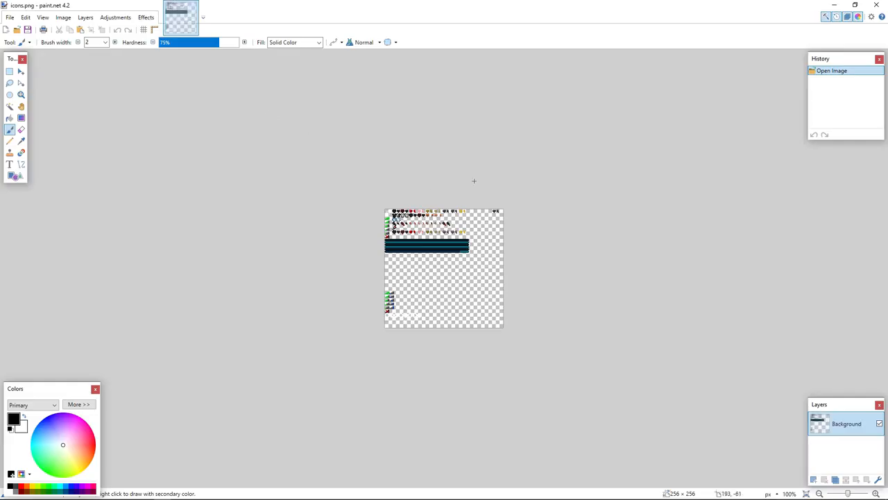
pyautogui.scroll(3, 441, 219)
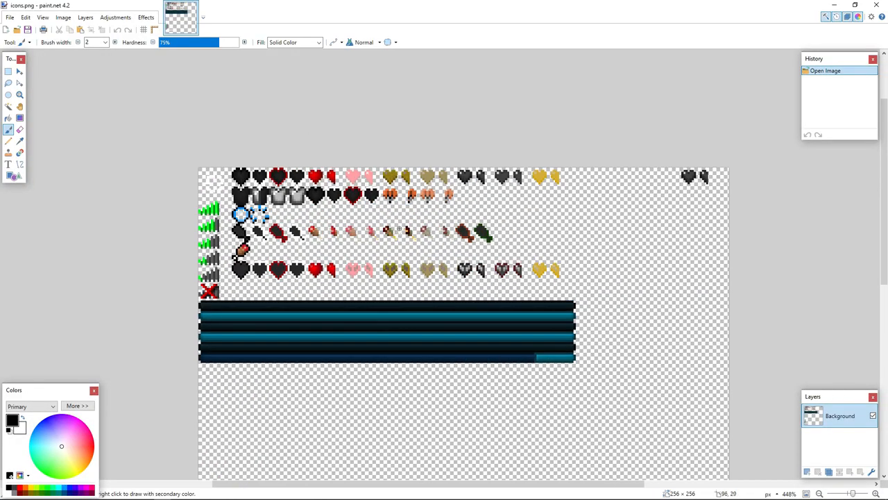
pyautogui.scroll(1, 395, 228)
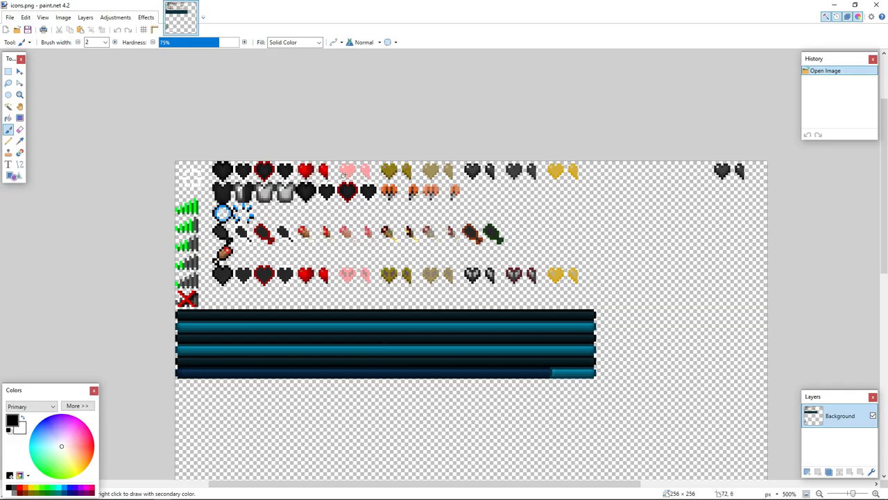
# Examine the icons.png texture at different zoom levels.
pyautogui.scroll(-2, 311, 167)
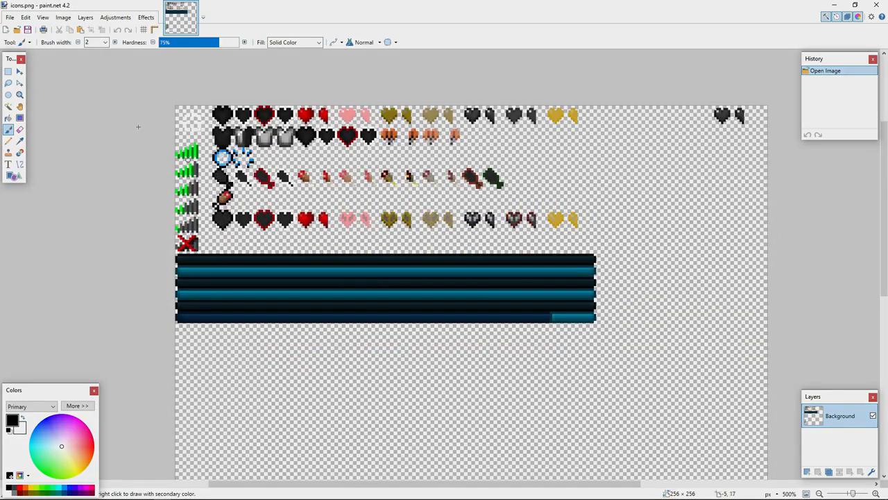
pyautogui.scroll(10, 184, 111)
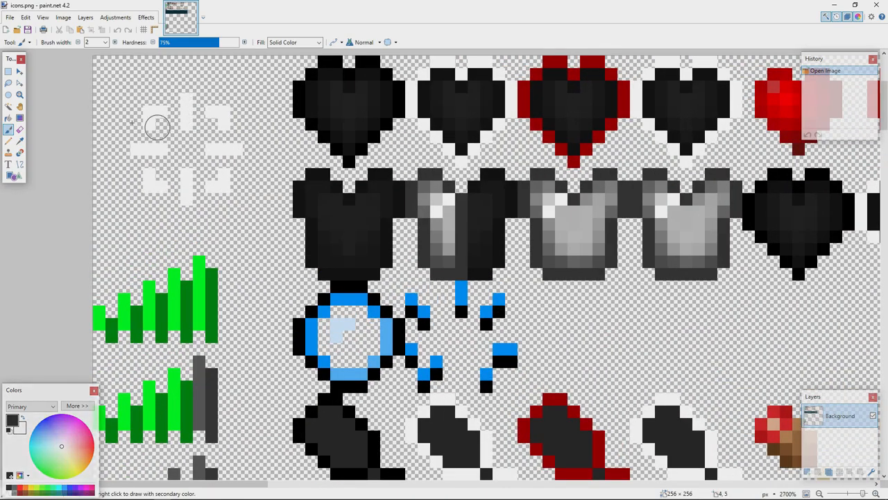
pyautogui.scroll(-5, 119, 124)
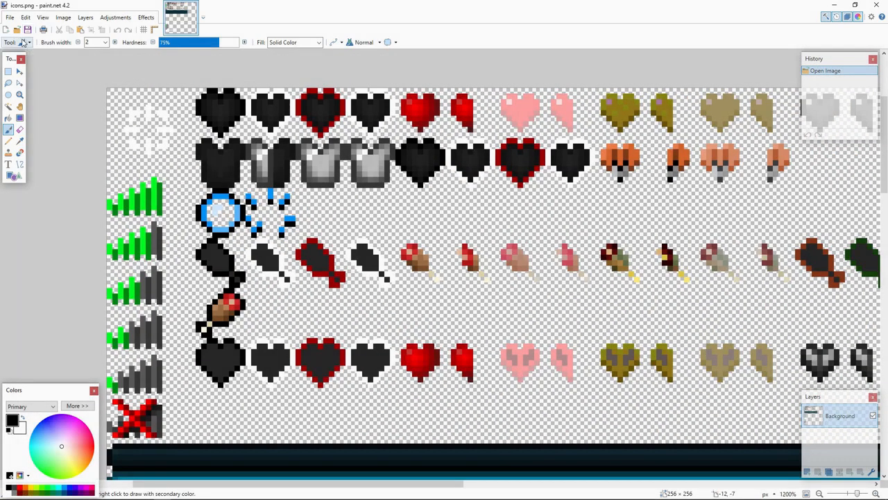
# Open options_background.png and widgets.png from the default pack's gui textures and zoom in.
pyautogui.click(9, 17)
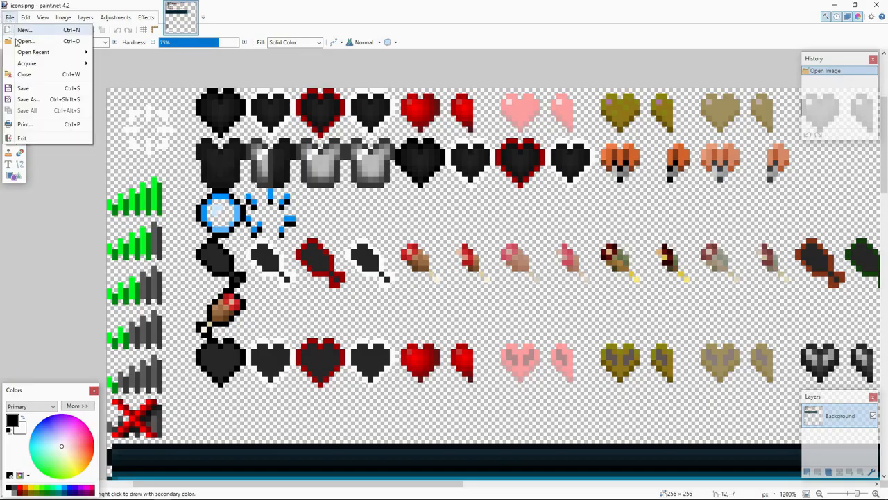
pyautogui.click(15, 39)
pyautogui.doubleClick(304, 79)
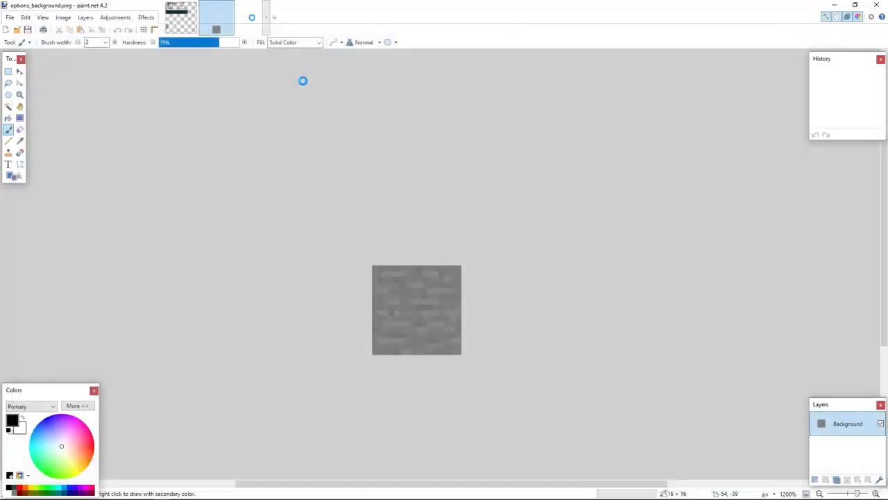
pyautogui.scroll(2, 417, 229)
pyautogui.scroll(2, 417, 228)
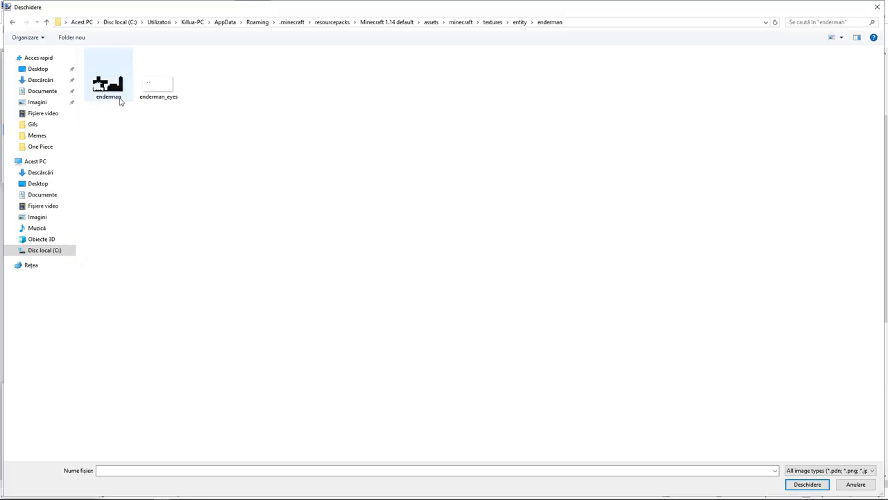
# Open enderman.png from the default pack's entity textures and zoom in on it.
pyautogui.doubleClick(118, 99)
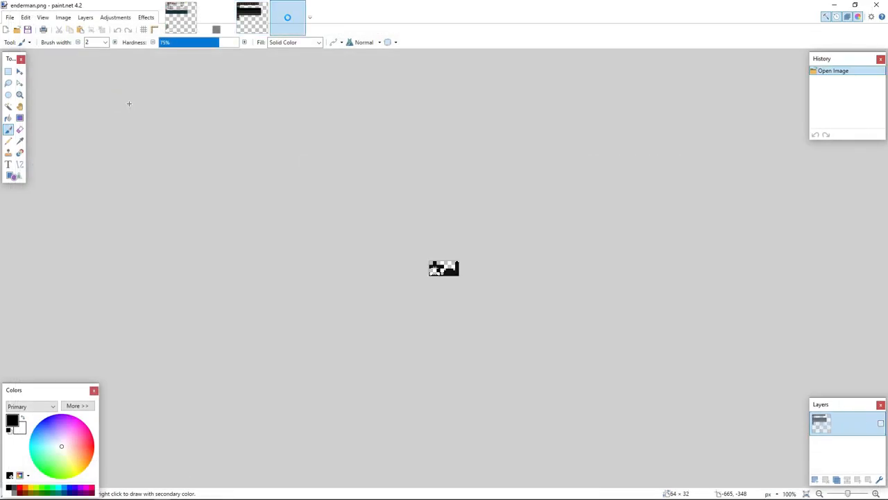
pyautogui.scroll(10, 445, 247)
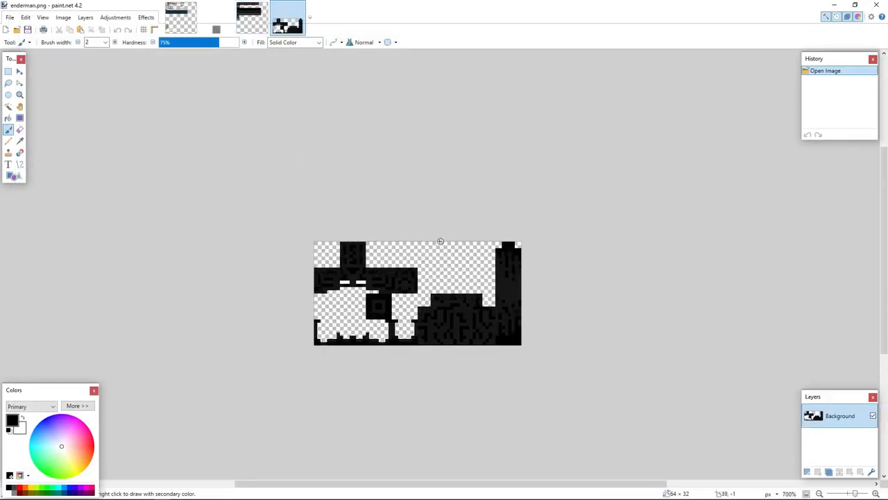
pyautogui.scroll(-2, 350, 288)
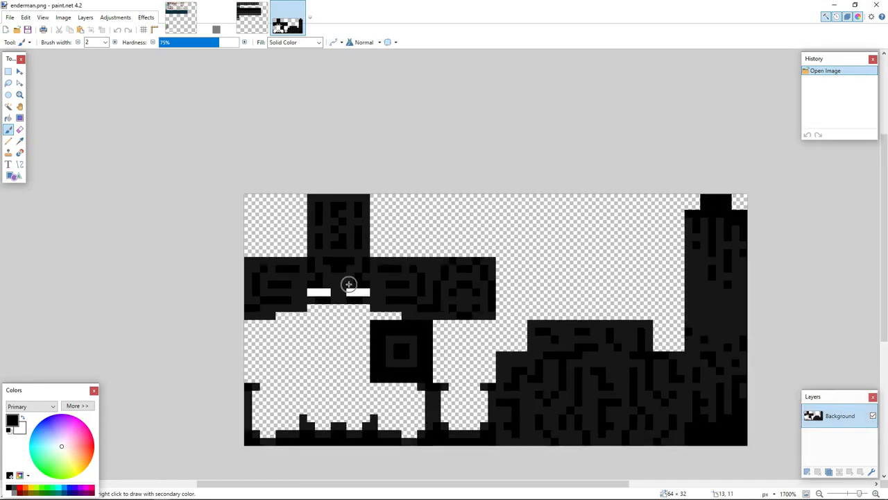
pyautogui.moveTo(347, 284)
pyautogui.mouseDown()
pyautogui.moveTo(313, 286)
pyautogui.moveTo(357, 292)
pyautogui.moveTo(358, 279)
pyautogui.moveTo(275, 303)
pyautogui.moveTo(399, 279)
pyautogui.moveTo(466, 312)
pyautogui.moveTo(355, 281)
pyautogui.moveTo(297, 275)
pyautogui.moveTo(264, 292)
pyautogui.mouseUp()
pyautogui.hotkey('ctrl', 'z')
pyautogui.hotkey('ctrl', 'z')
# Paint black Paintbrush strokes over the Enderman's head, arm and body areas of the texture.
pyautogui.moveTo(337, 214); pyautogui.dragTo(355, 235)
pyautogui.moveTo(369, 264); pyautogui.dragTo(486, 306)
pyautogui.moveTo(551, 354)
pyautogui.mouseDown()
pyautogui.moveTo(558, 394)
pyautogui.moveTo(543, 364)
pyautogui.mouseUp()
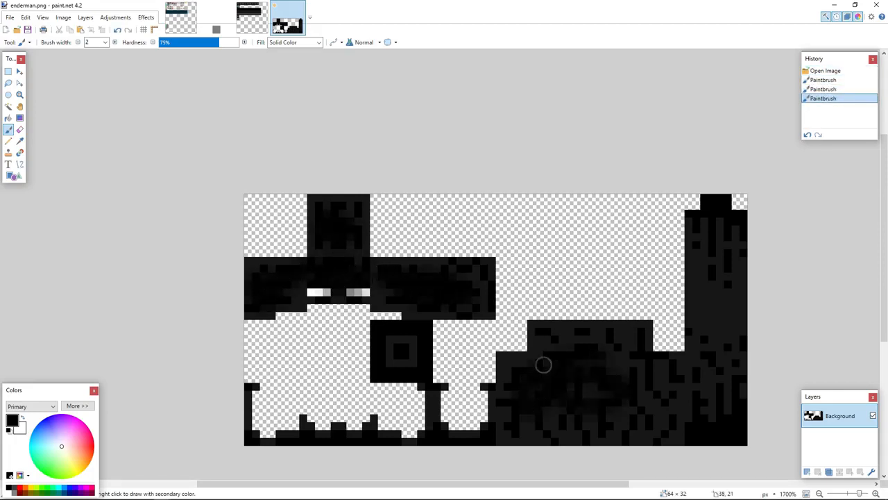